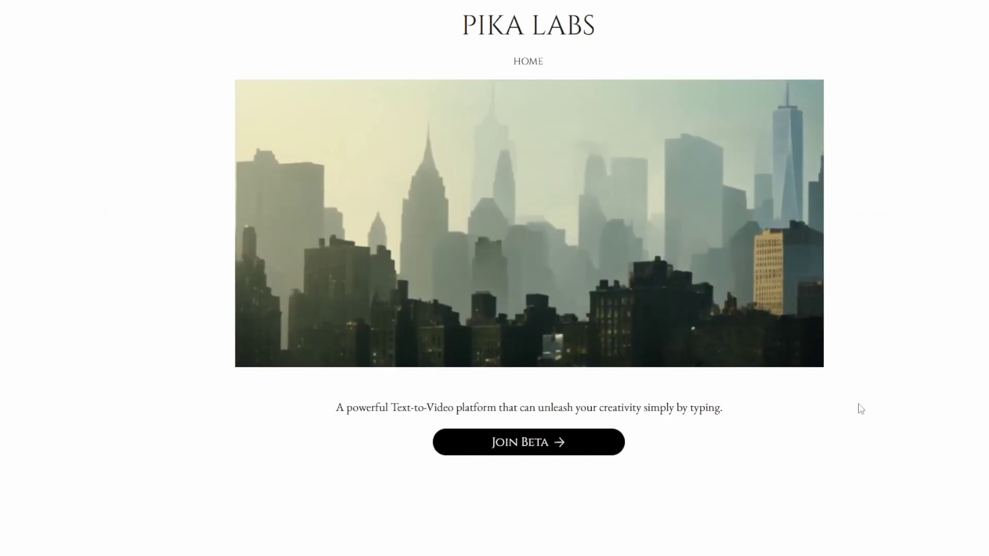
Join the Pika Labs beta from the website so Discord opens the Pika server.
click(577, 452)
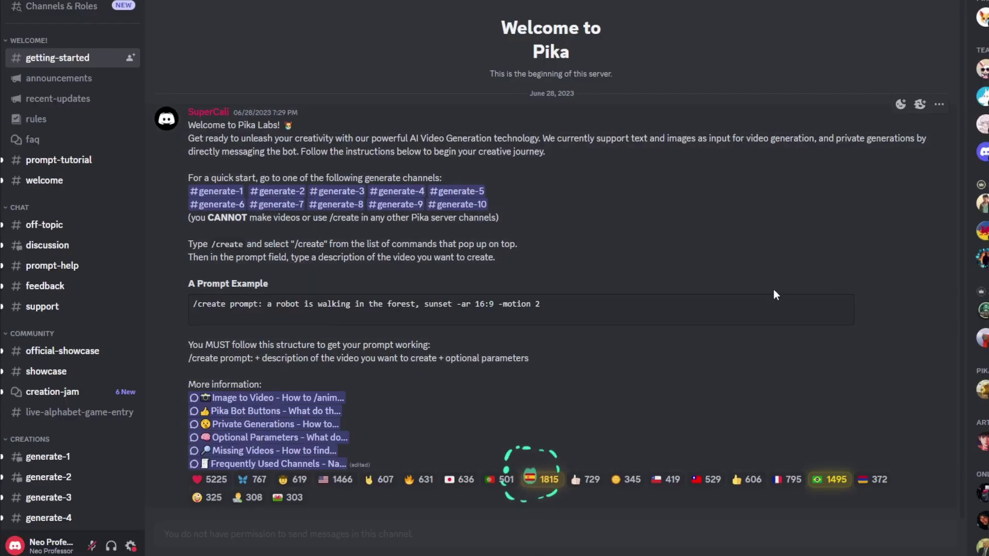
Open #generate-1 under CREATIONS and scroll through other users' generated videos.
scroll(104, 252, down, 4)
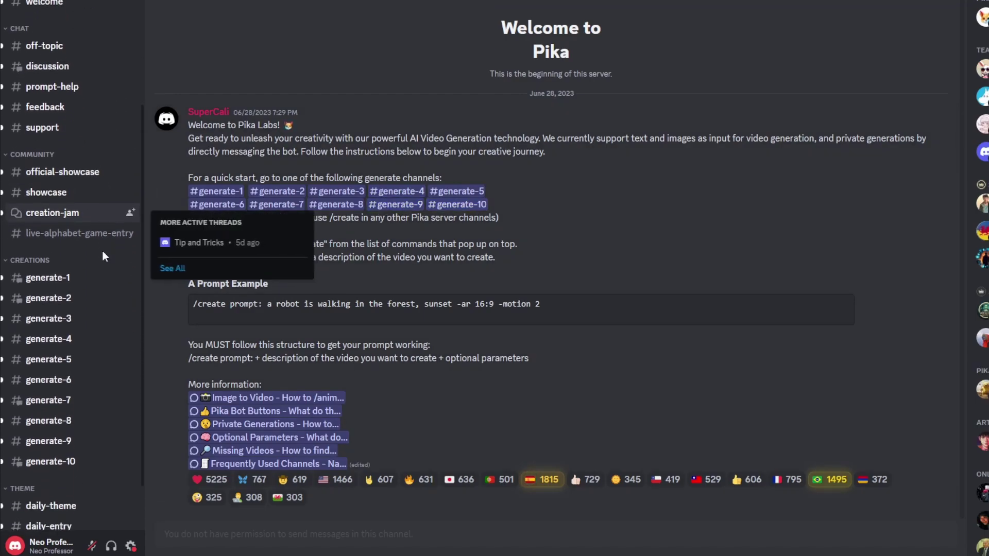
mouse_move(96, 287)
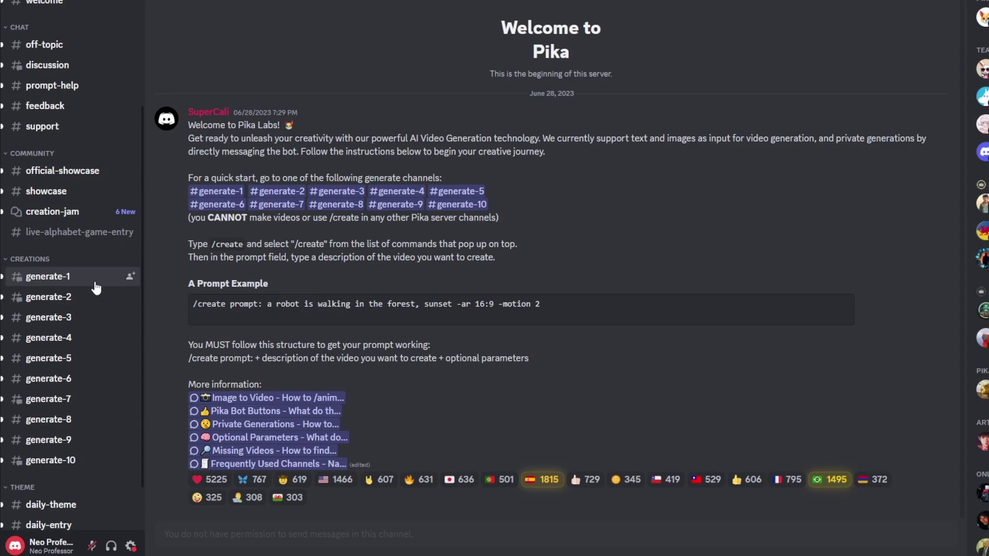
click(104, 288)
scroll(635, 297, down, 15)
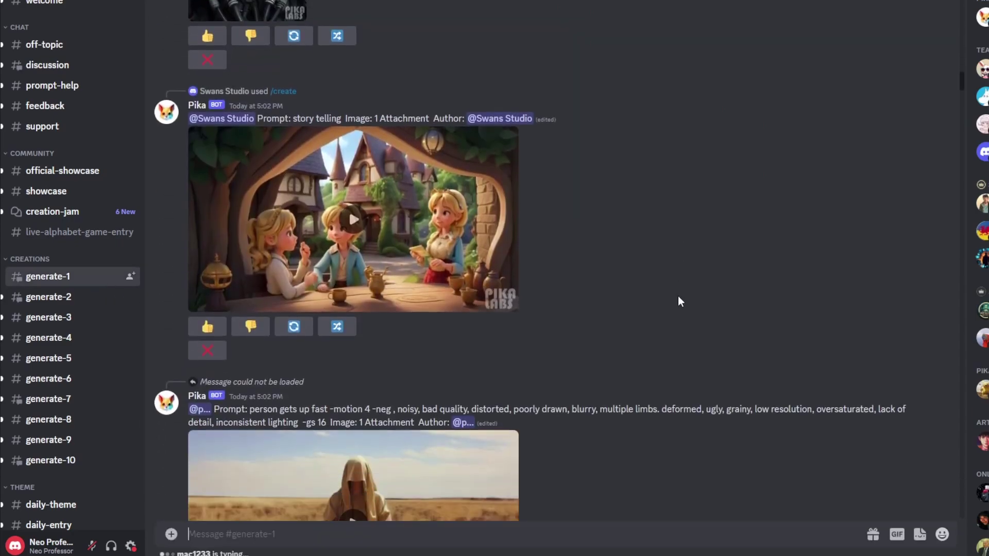
scroll(696, 289, down, 6)
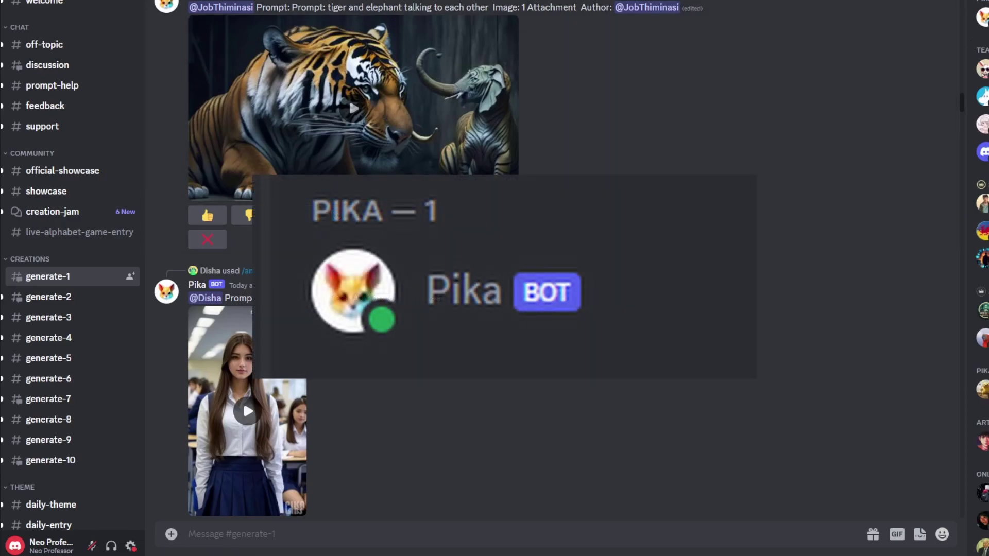
Start a direct message with the Pika bot from the member list.
right_click(976, 22)
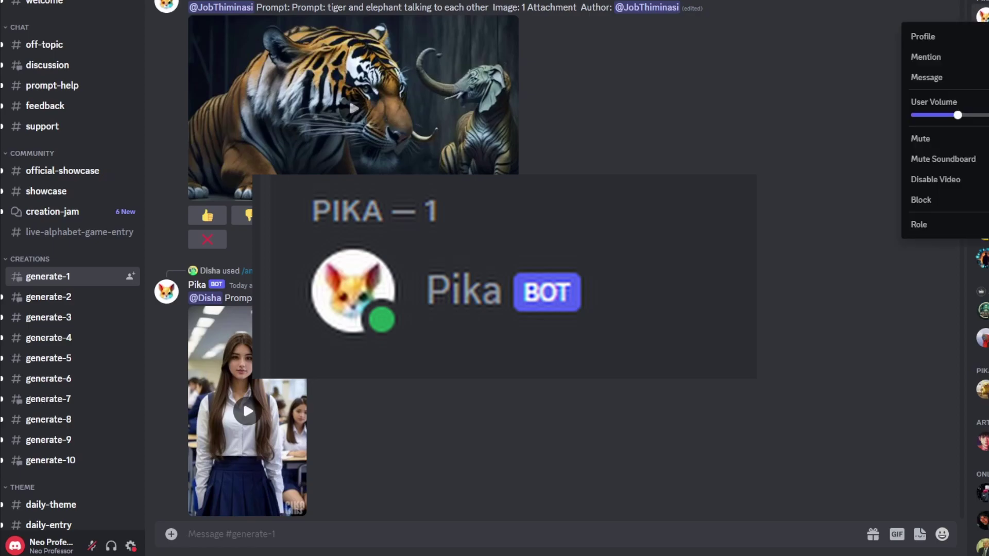
click(977, 78)
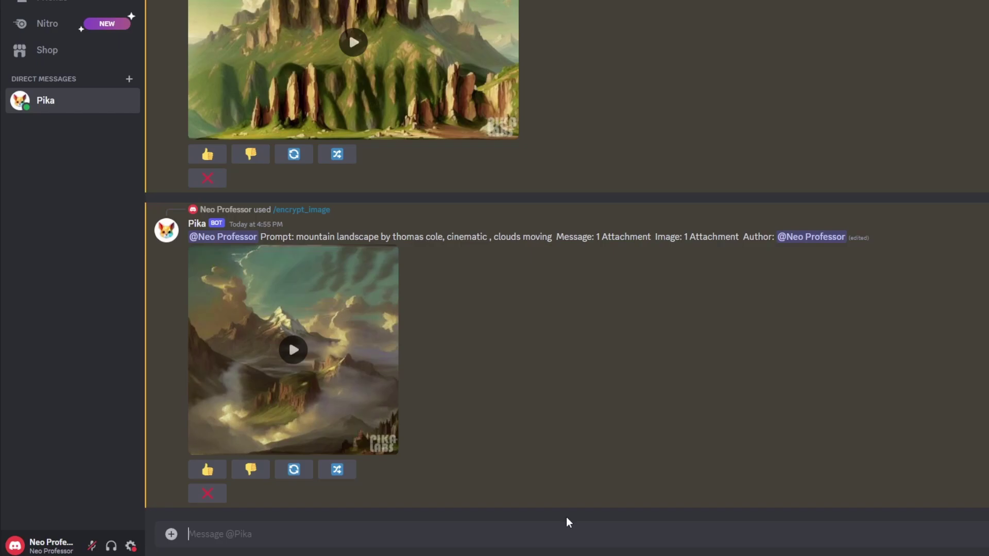
Send /create with the prompt 'boat in the river, watercolor painting, fluid motion'.
text(/)
key(Return)
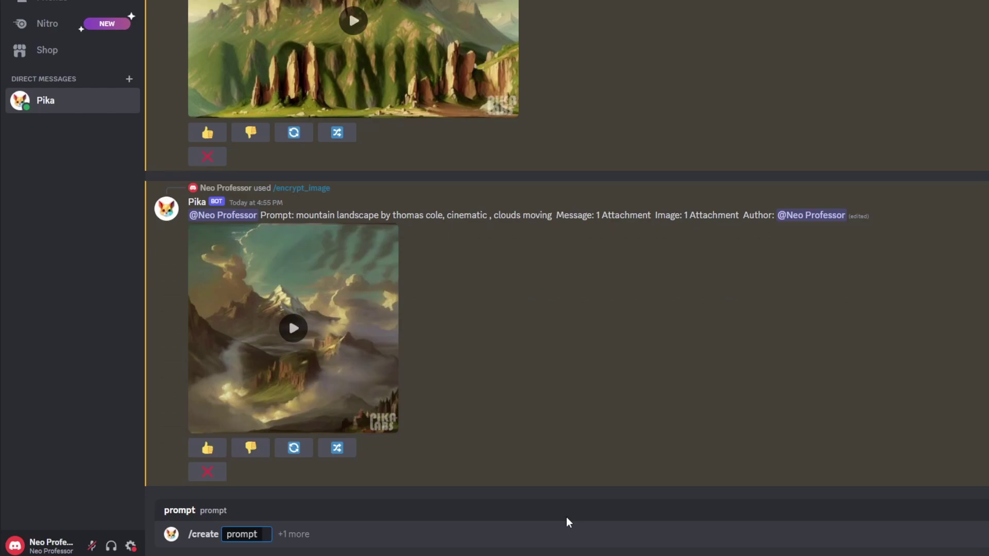
text(boat in the river, watercolor painting, fluid motion)
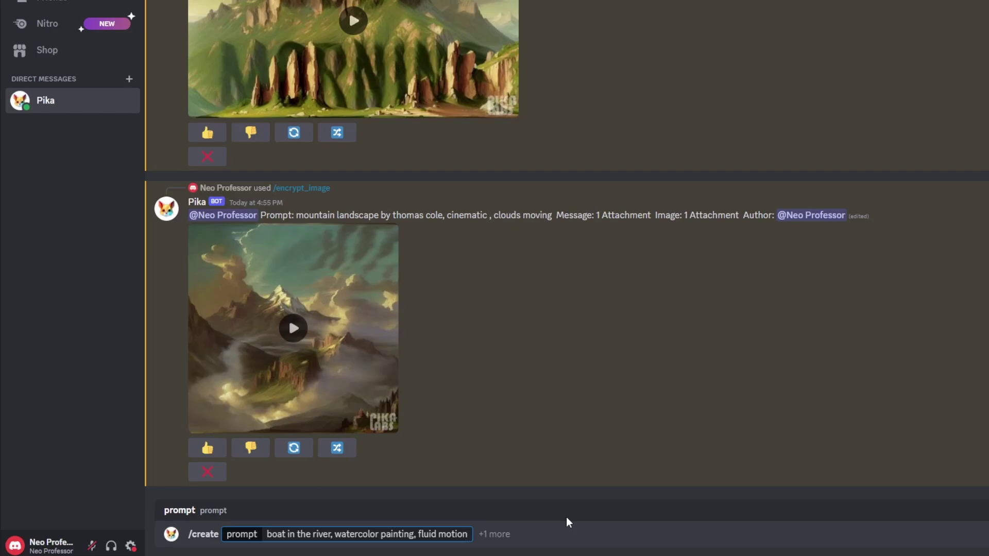
key(Return)
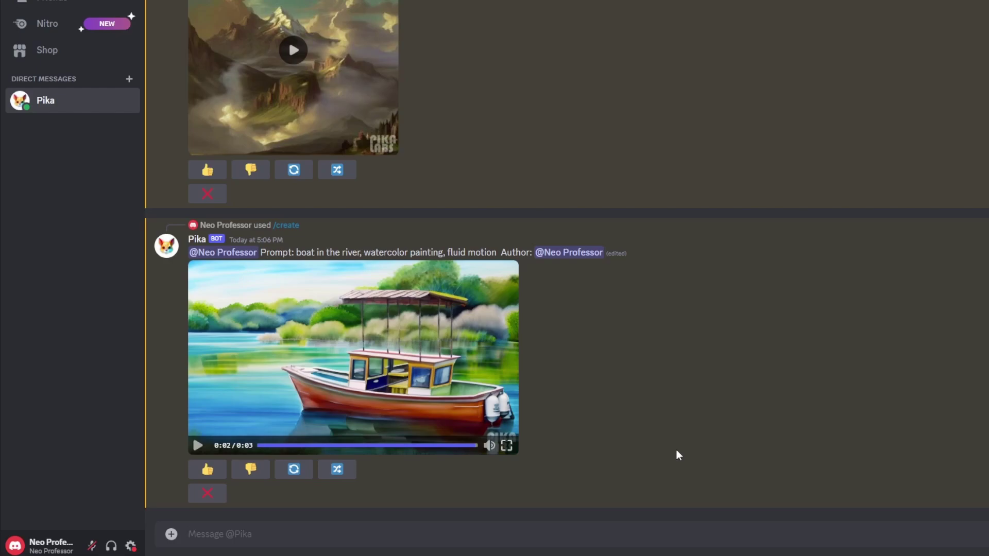
Send /create with the same boat watercolor prompt plus -fps 16.
text(/)
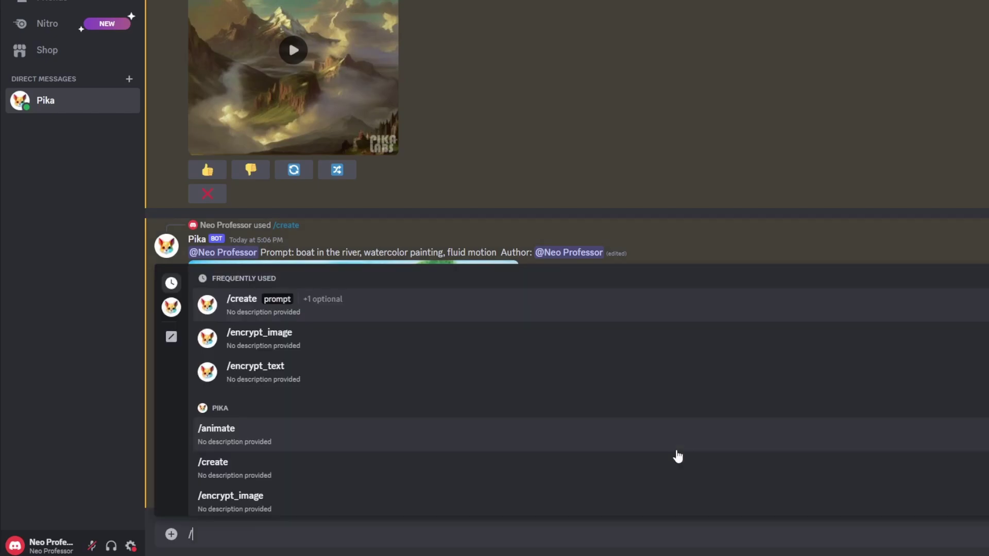
text(cr)
key(Tab)
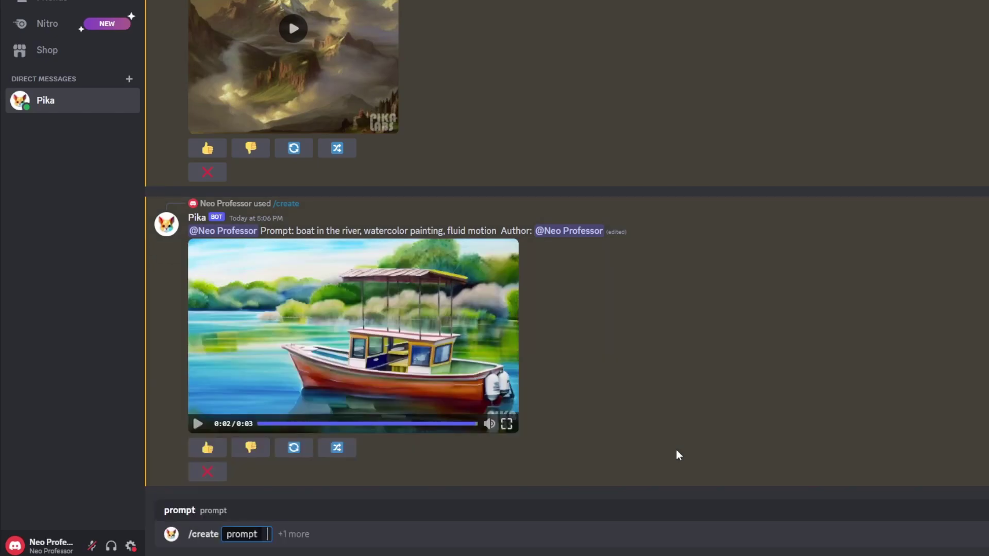
text(boat in the river, watercolor painting, fluid motion)
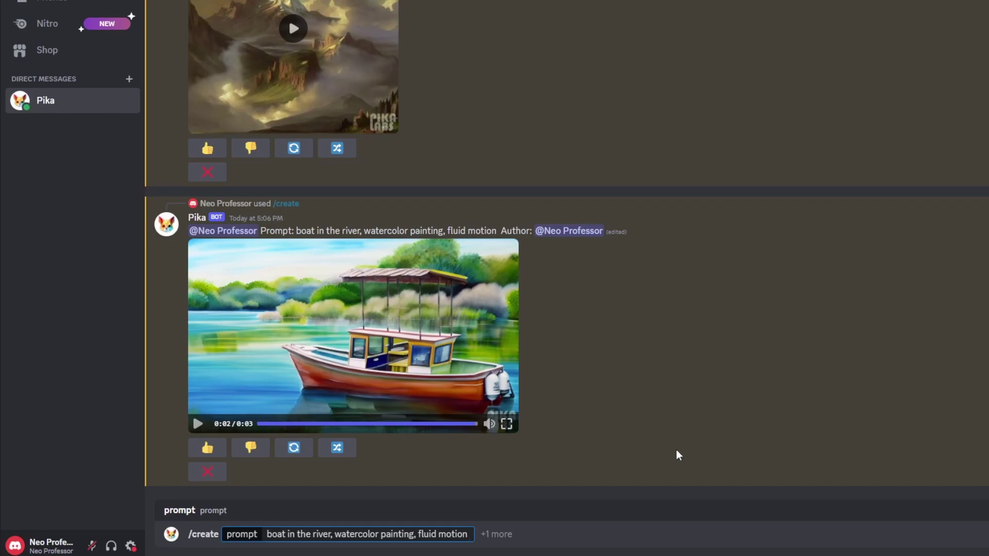
text(-fps 16)
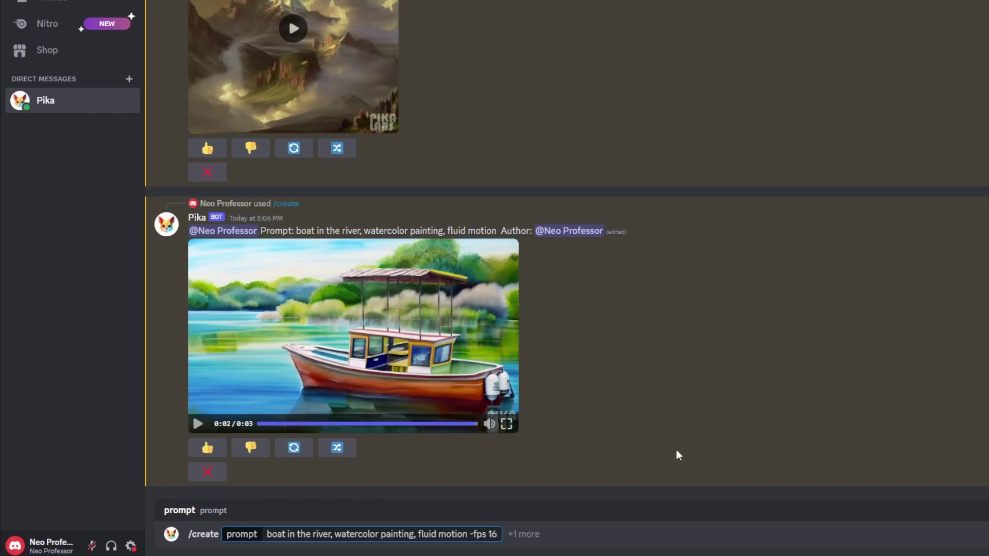
click(583, 541)
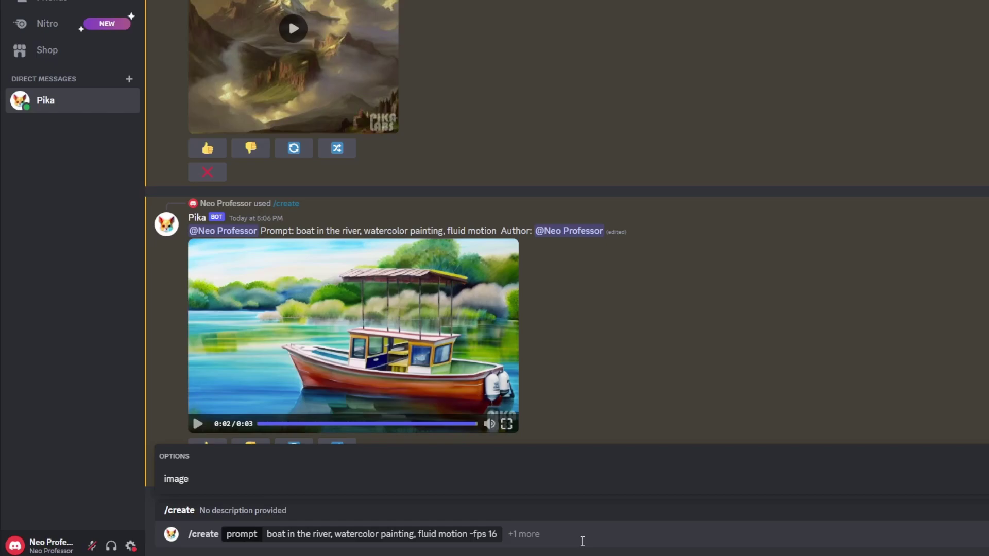
key(Return)
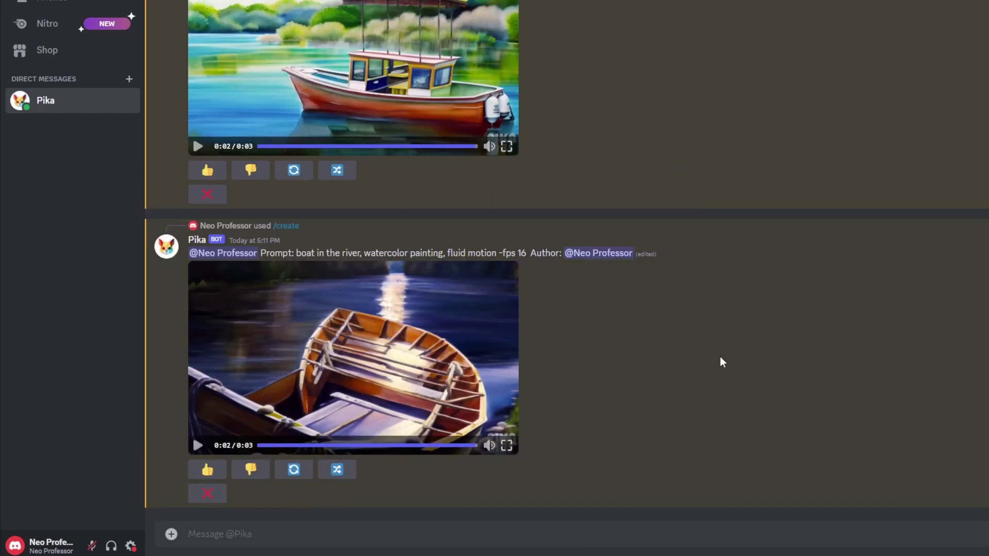
Play the 16 fps video, then send the boat prompt with -motion 3 appended.
click(306, 396)
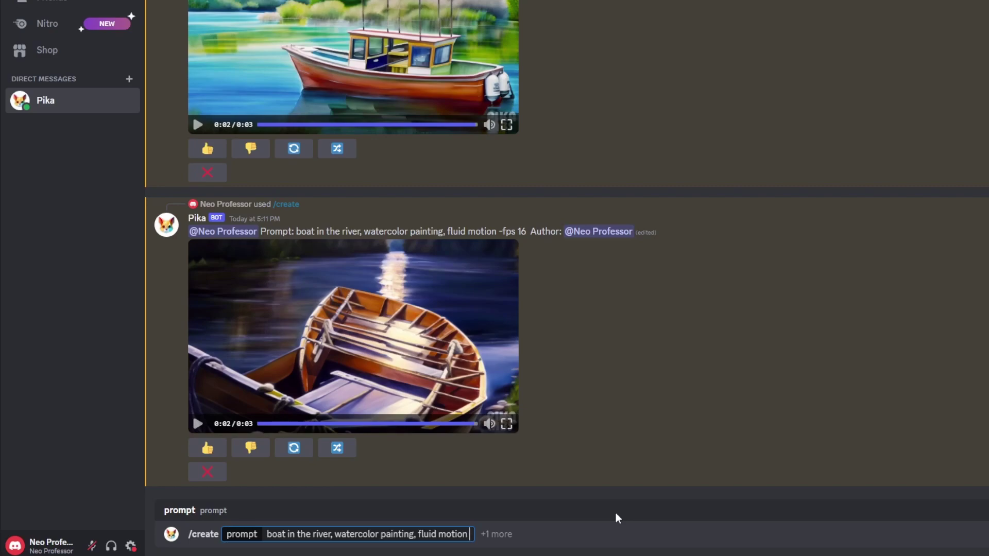
text(-motion)
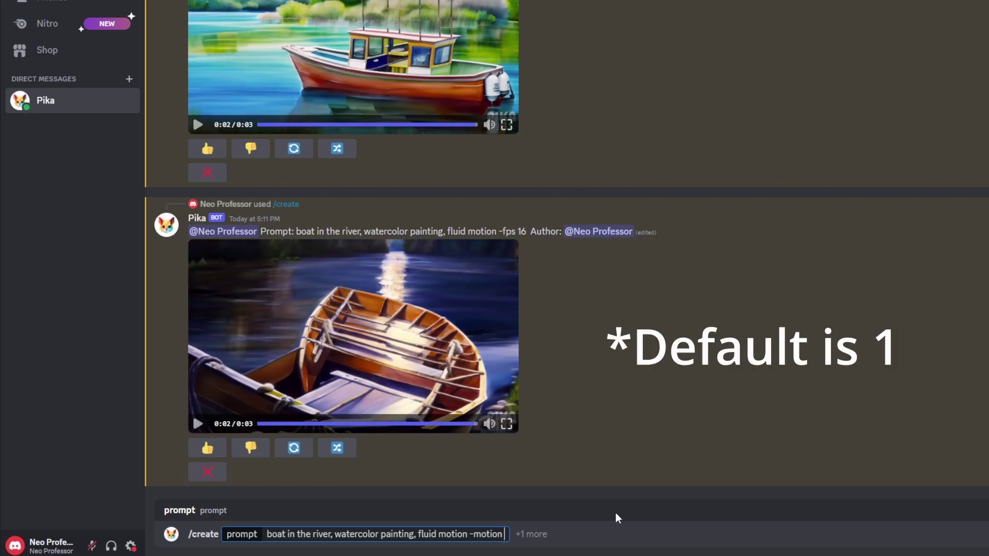
text(3)
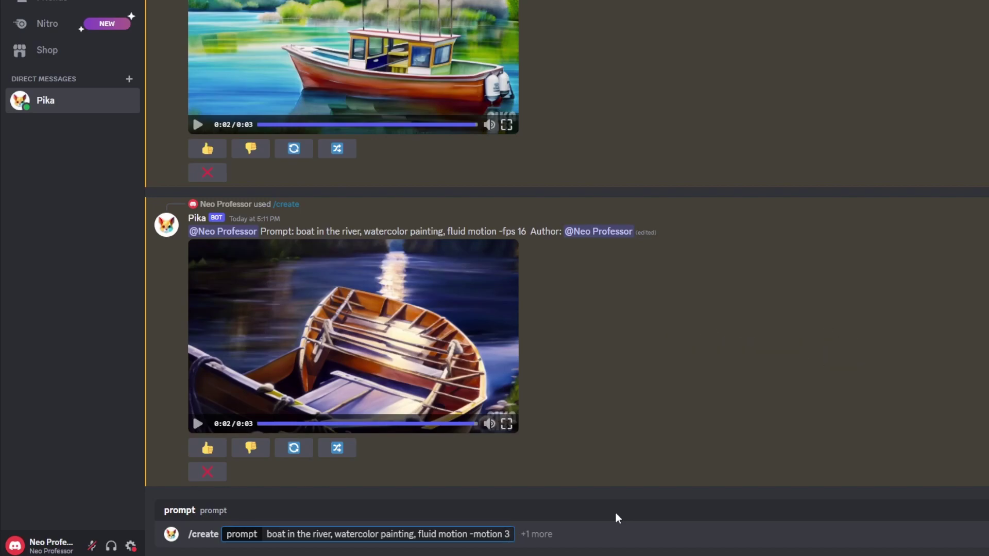
key(Return)
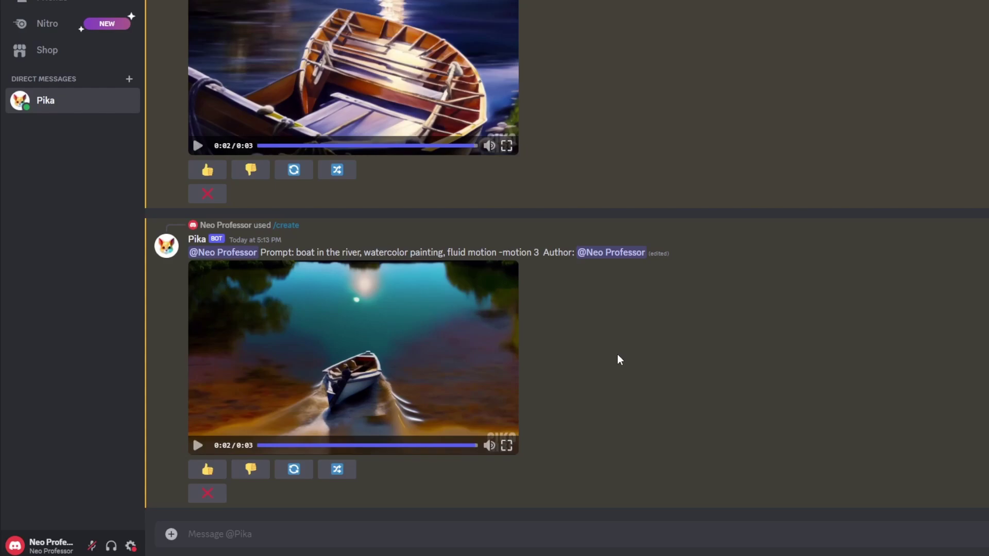
text(/create prompt boat in the river, watercolor painting, fluid motion)
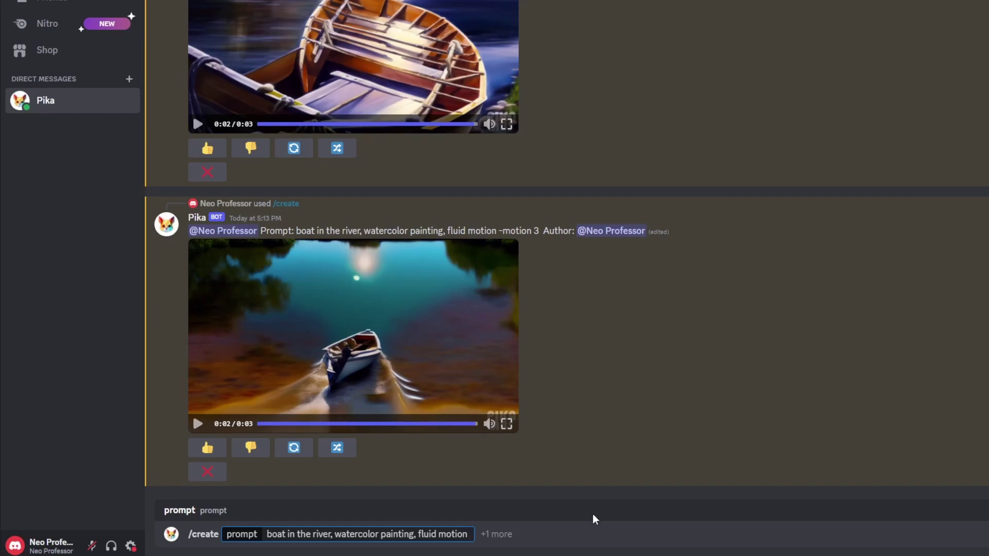
Append -gs 24 to the boat prompt and send it to Pika.
text(-gs)
text(24)
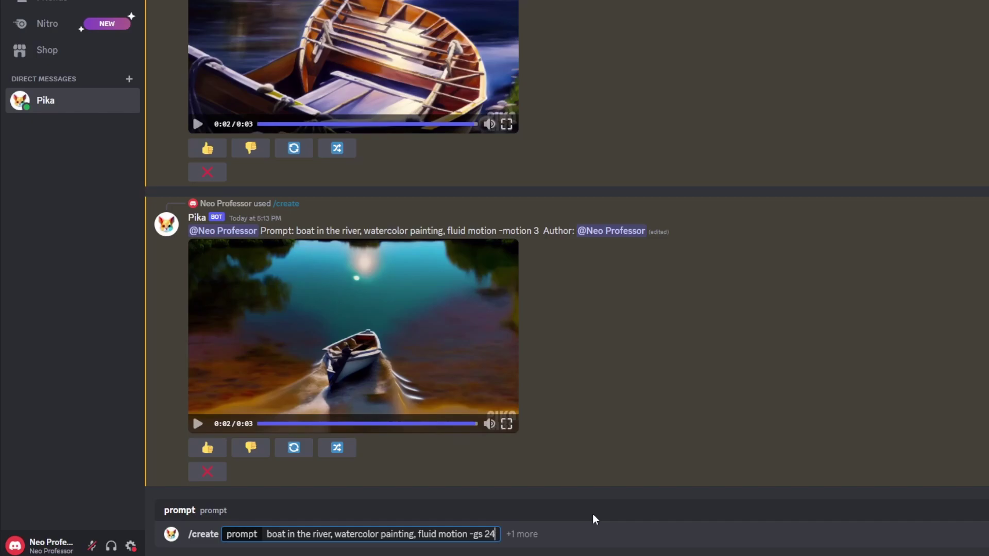
key(Return)
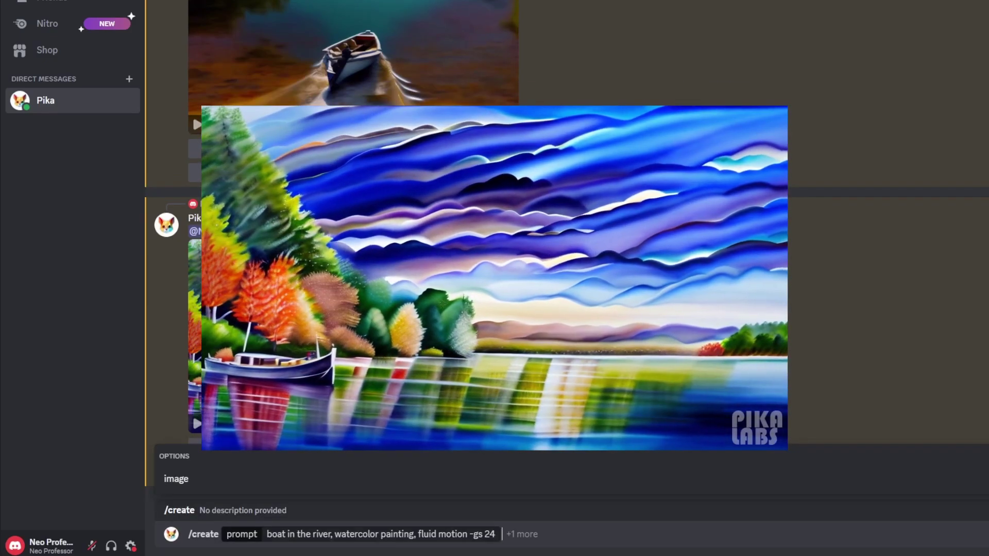
Replace -gs 24 with -camera, trying zoom and pan right before settling on rotate clockwise.
key(BackSpace)
key(BackSpace)
key(BackSpace)
key(BackSpace)
key(BackSpace)
key(BackSpace)
key(BackSpace)
text(-)
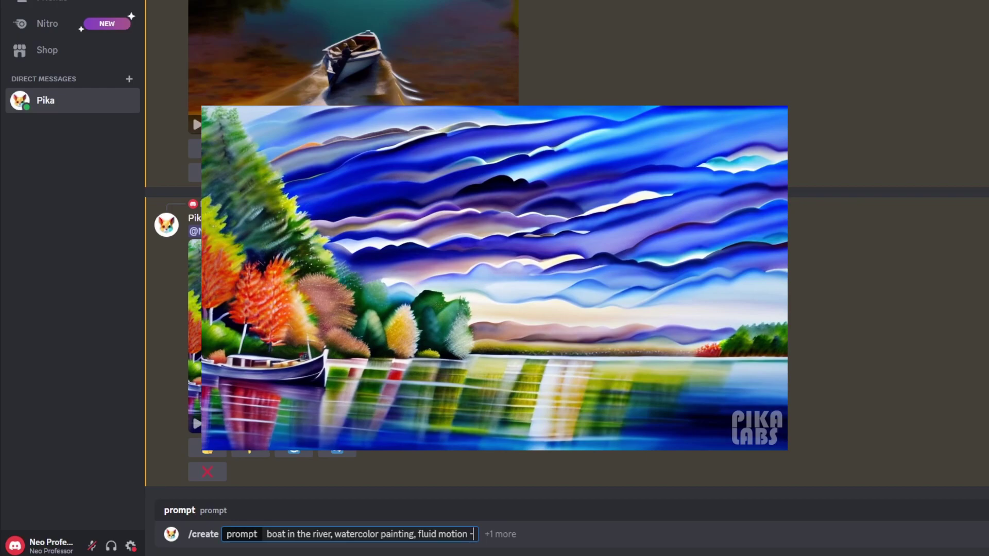
text(camera)
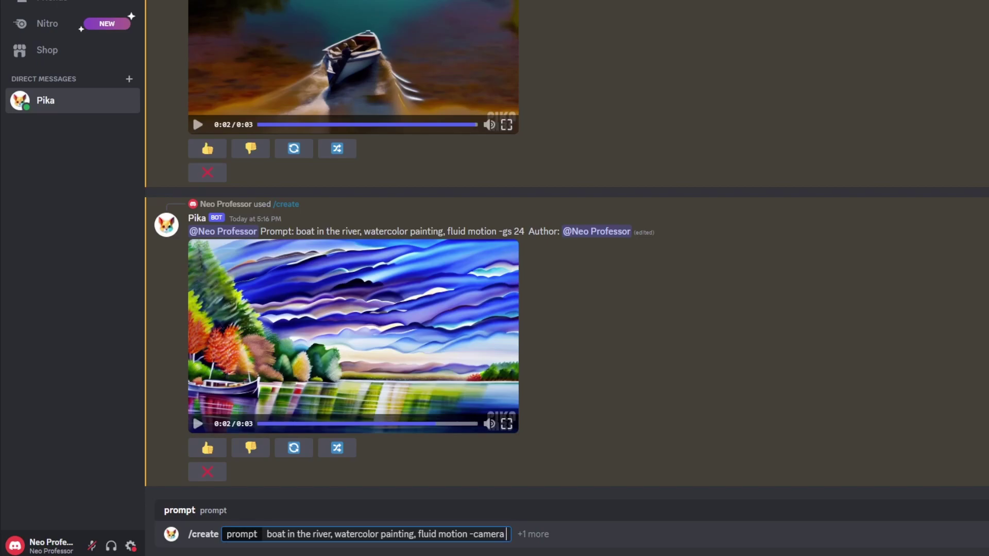
text(zoom)
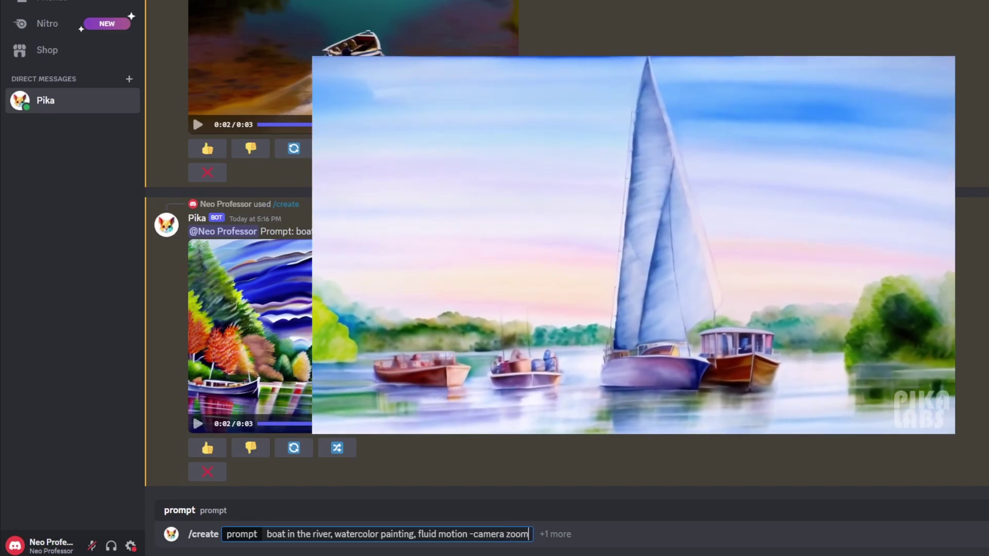
key(BackSpace)
key(BackSpace)
key(BackSpace)
key(BackSpace)
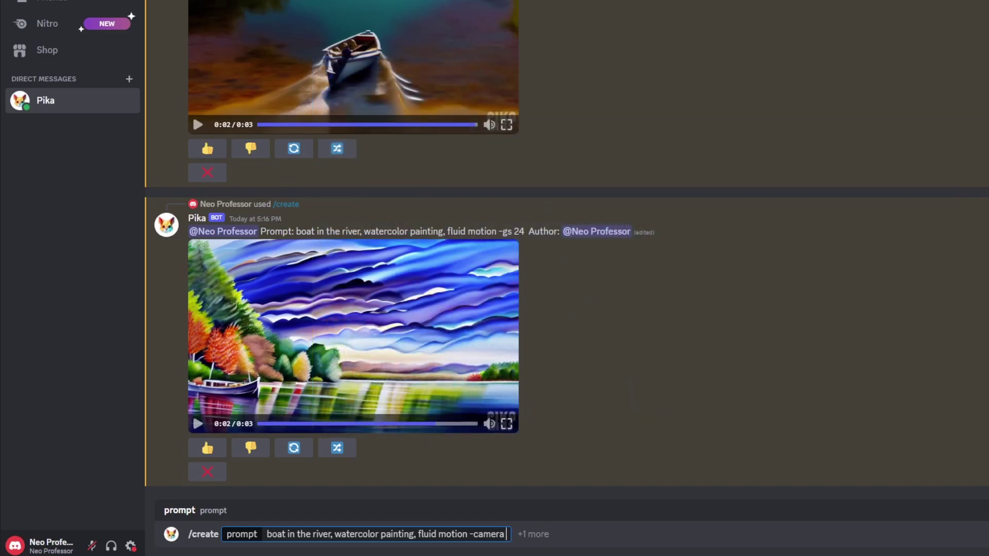
text(pan right)
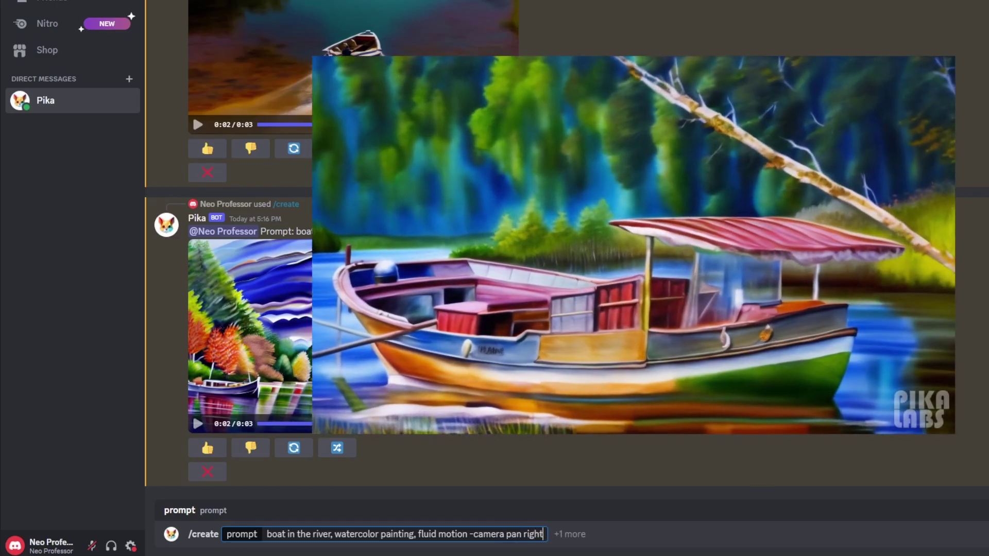
key(BackSpace)
key(BackSpace)
key(BackSpace)
key(BackSpace)
key(BackSpace)
key(BackSpace)
key(BackSpace)
key(BackSpace)
key(BackSpace)
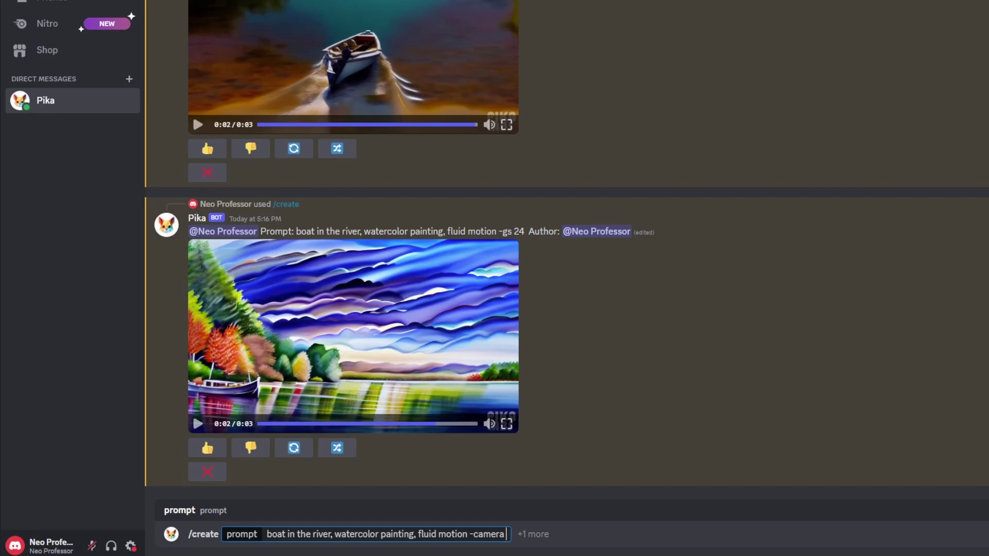
text(rotate cl)
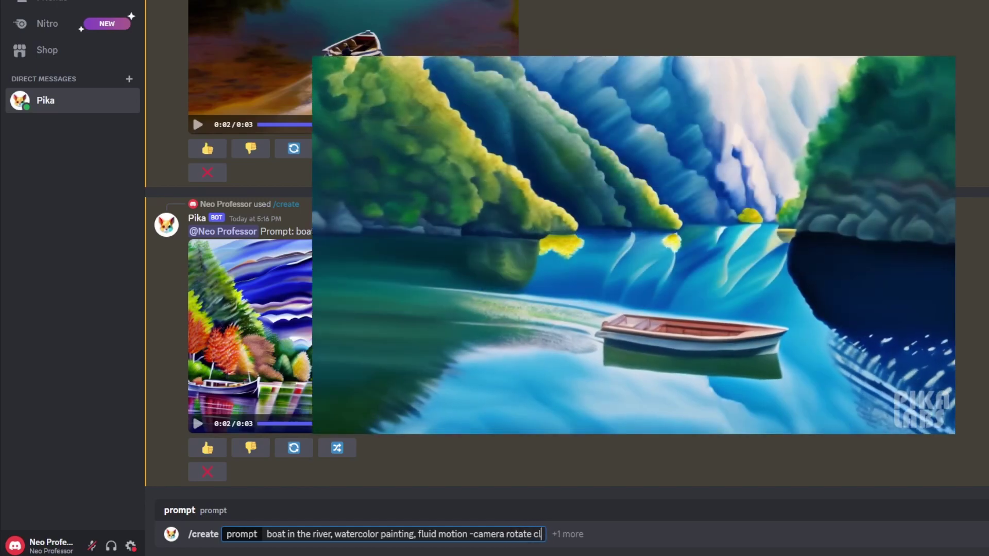
text(ockwise)
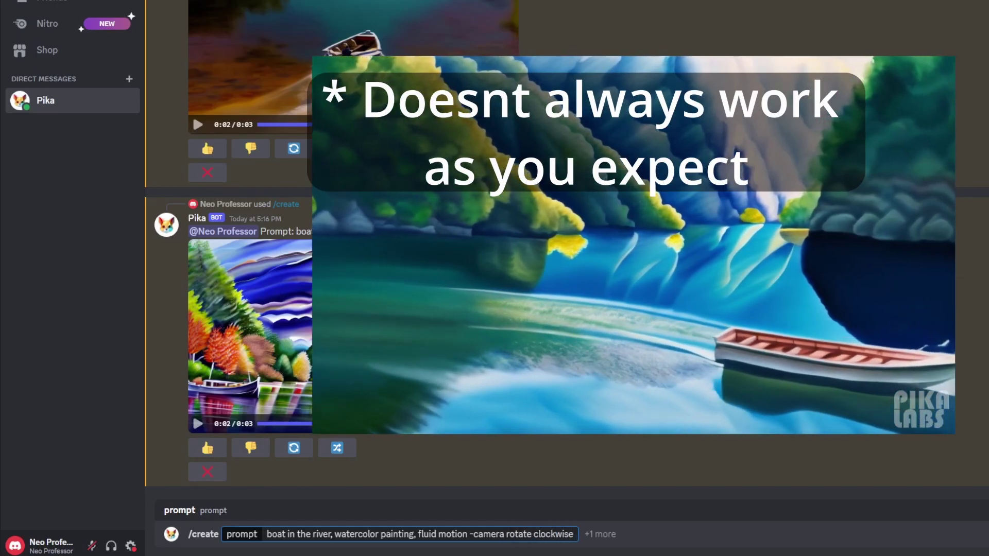